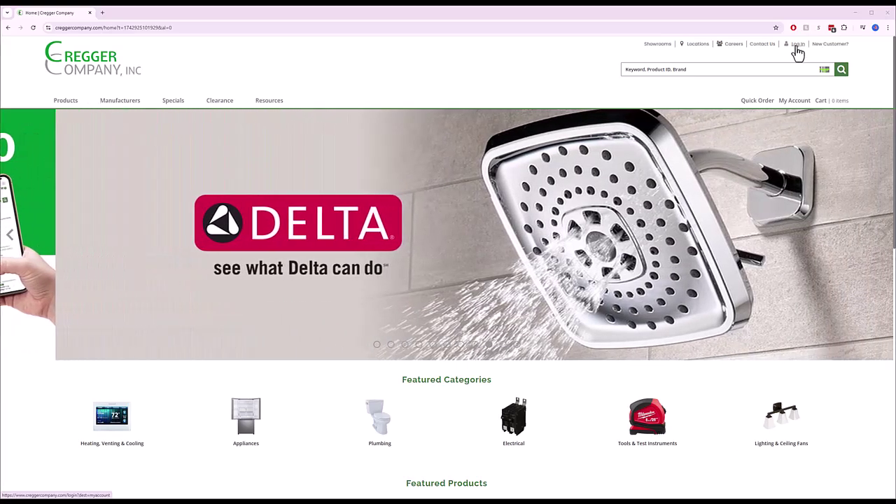
Log in to the customer account and open the Quick Pad page at its import file upload section.
click(797, 46)
click(454, 245)
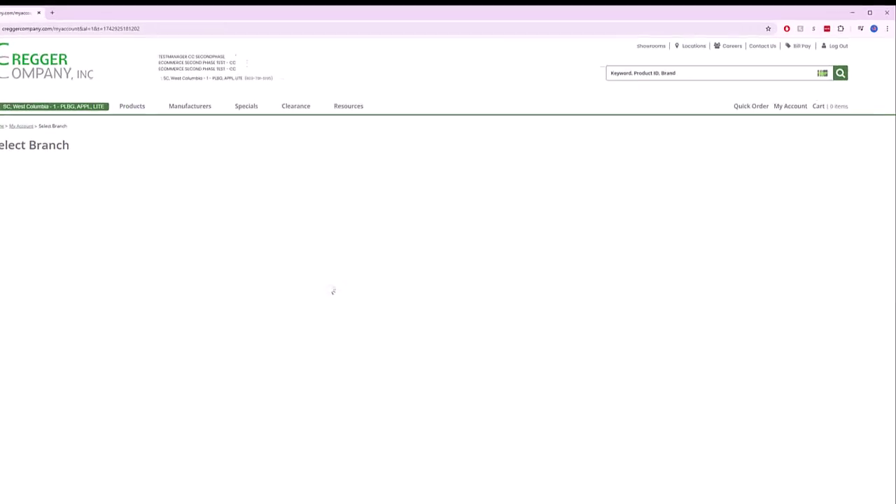
click(658, 173)
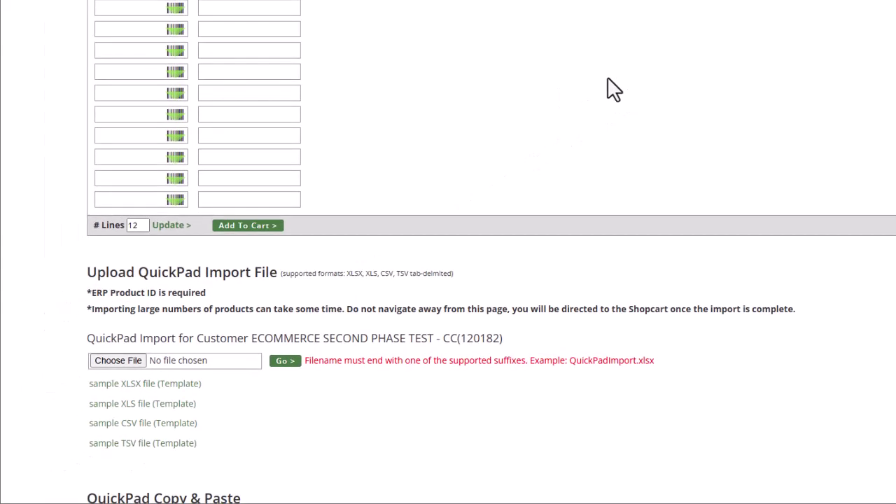
scroll(184, 273, down, 4)
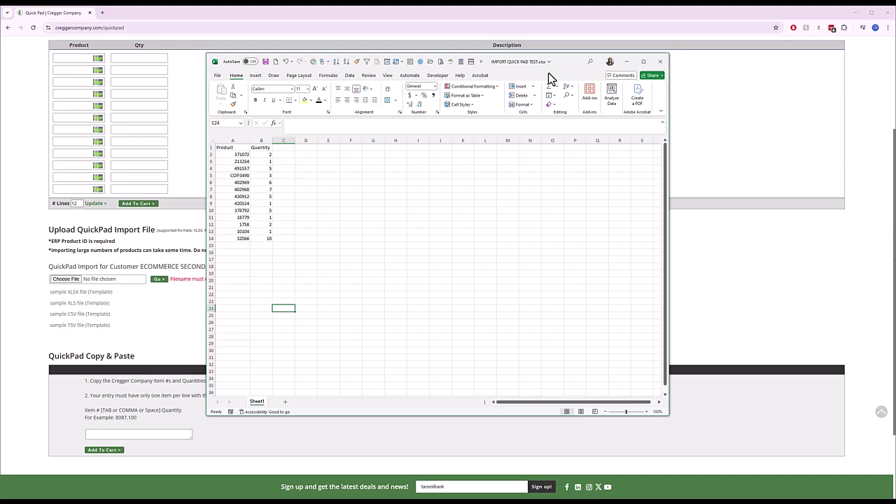
Save a copy of the product and quantity workbook in Documents as IMPORT QUICK PAD CC TEST.xlsx.
click(217, 75)
click(227, 169)
click(297, 321)
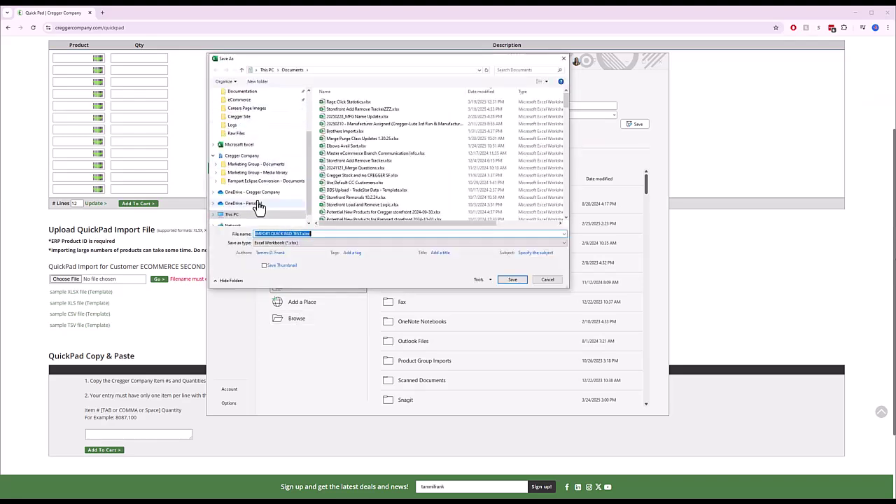
scroll(257, 160, up, 1)
click(293, 234)
text(CC)
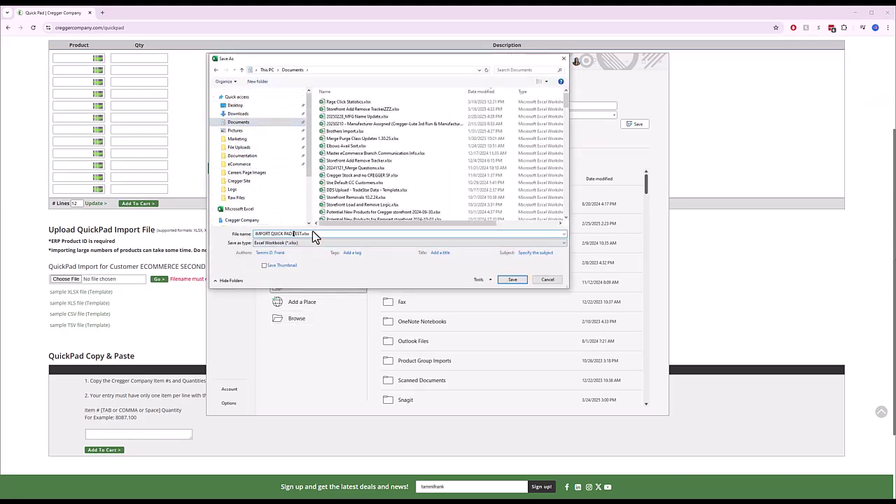
click(513, 279)
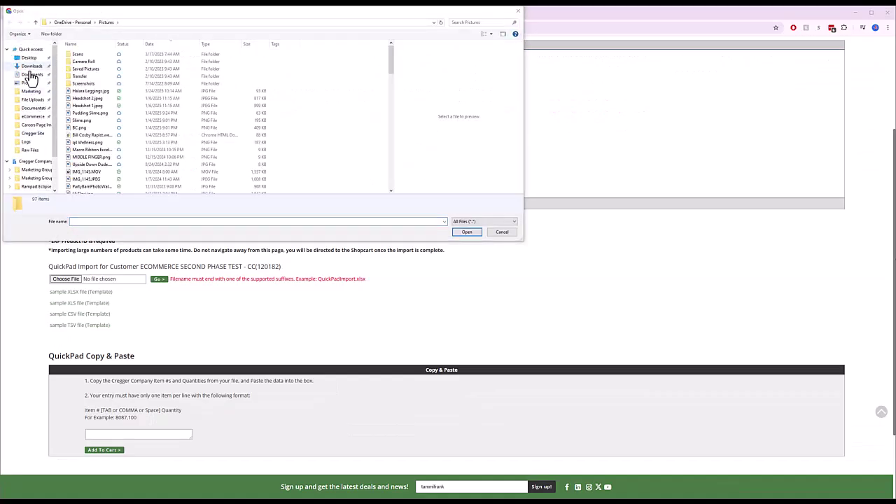
Choose IMPORT QUICK PAD CC TEST.xlsx from Documents as the QuickPad import file and run the import.
click(30, 76)
click(133, 54)
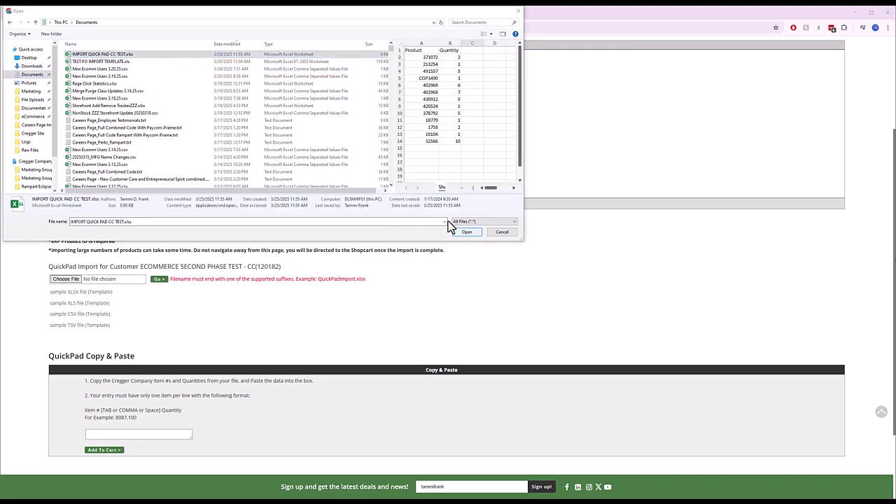
double_click(116, 55)
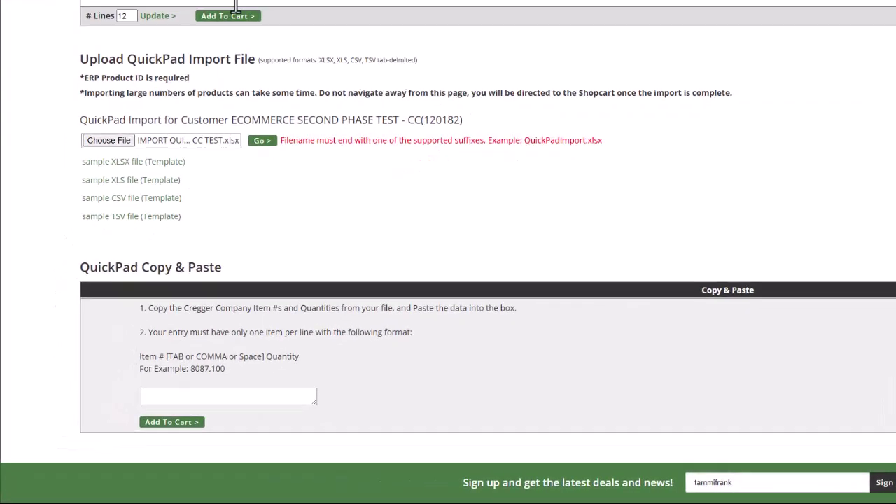
click(262, 140)
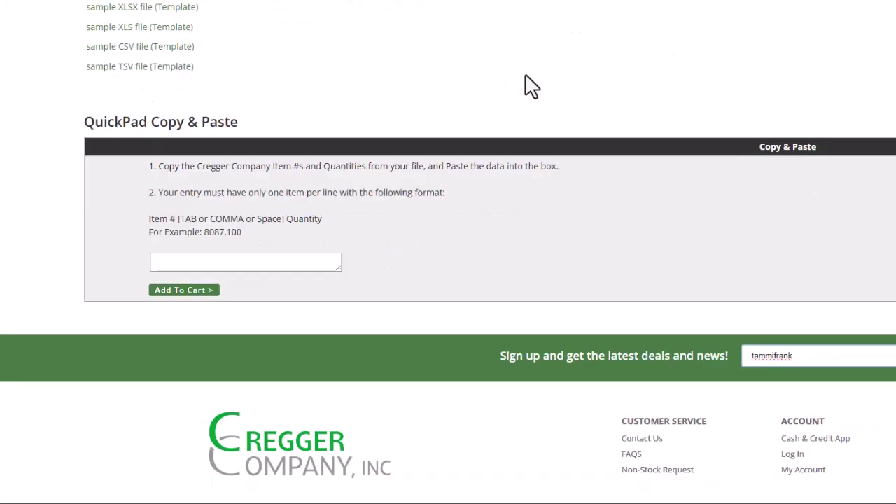
Enlarge the QuickPad Copy & Paste box and copy the spreadsheet's product numbers and quantities (A2:B14) by way of Notepad.
scroll(530, 86, down, 1)
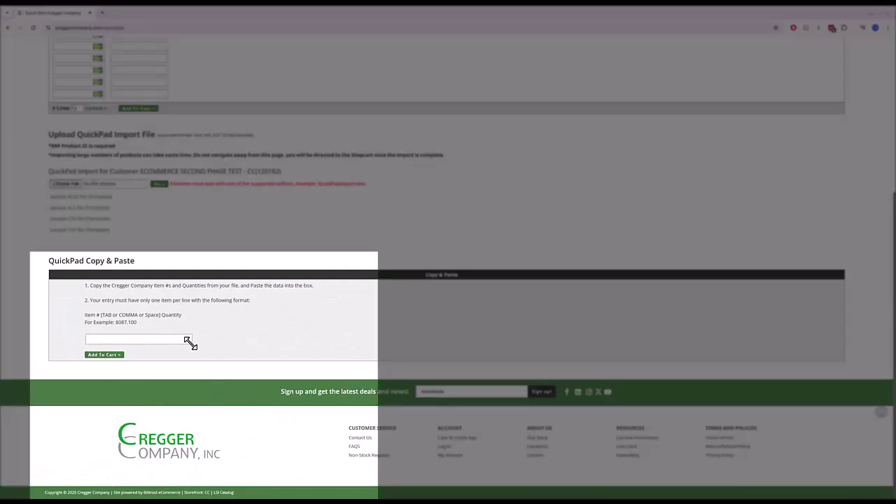
drag(191, 342, 192, 460)
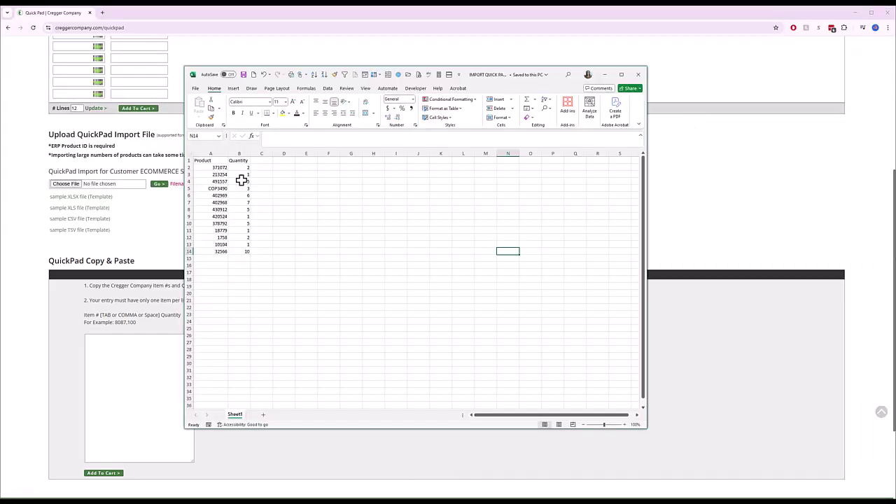
drag(218, 168, 246, 250)
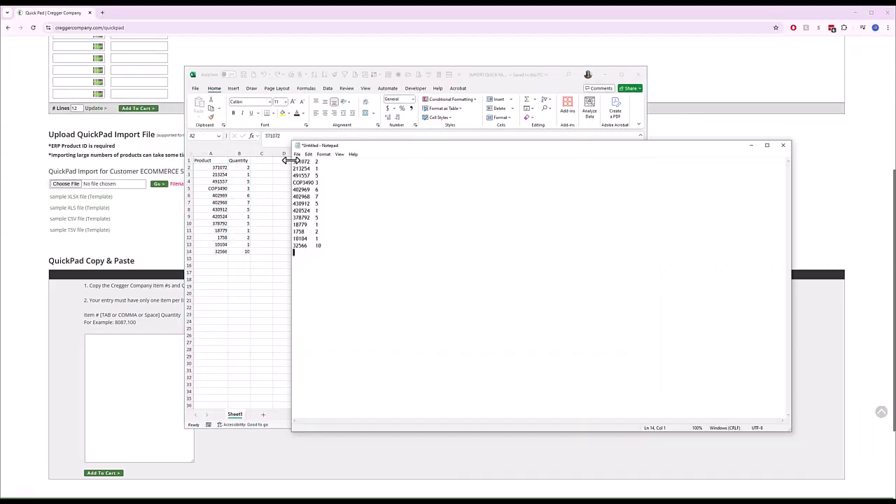
drag(292, 162, 330, 246)
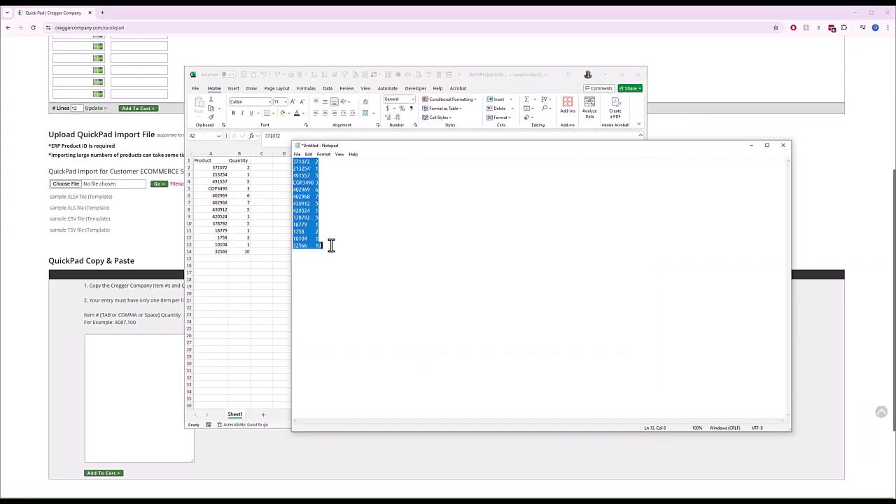
right_click(316, 226)
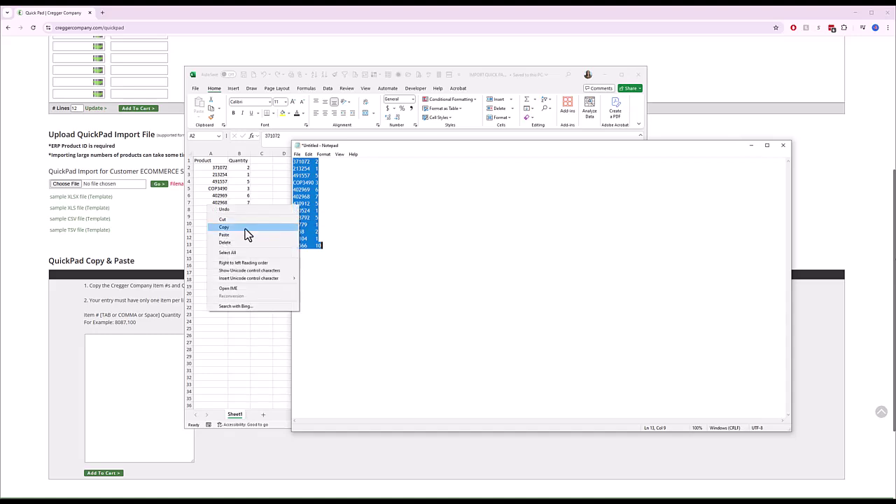
click(245, 230)
Paste the copied product and quantity list into the QuickPad Copy & Paste box and add the items to the cart.
click(136, 362)
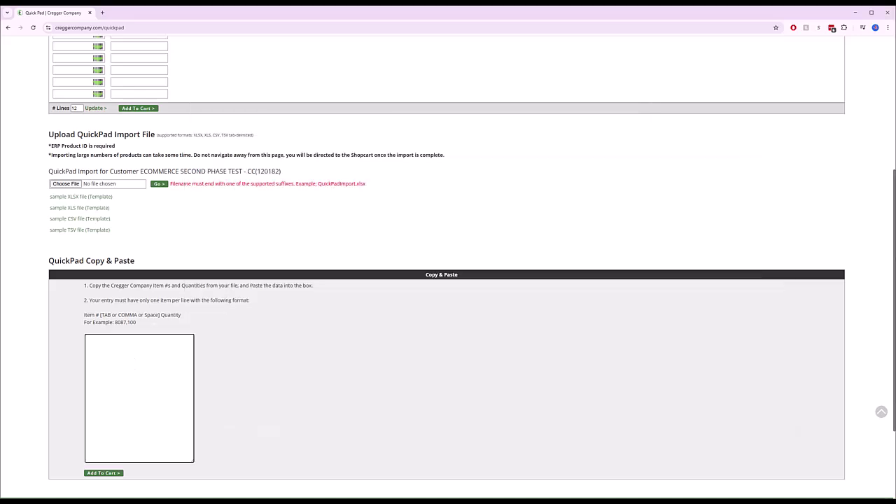
right_click(136, 358)
click(154, 249)
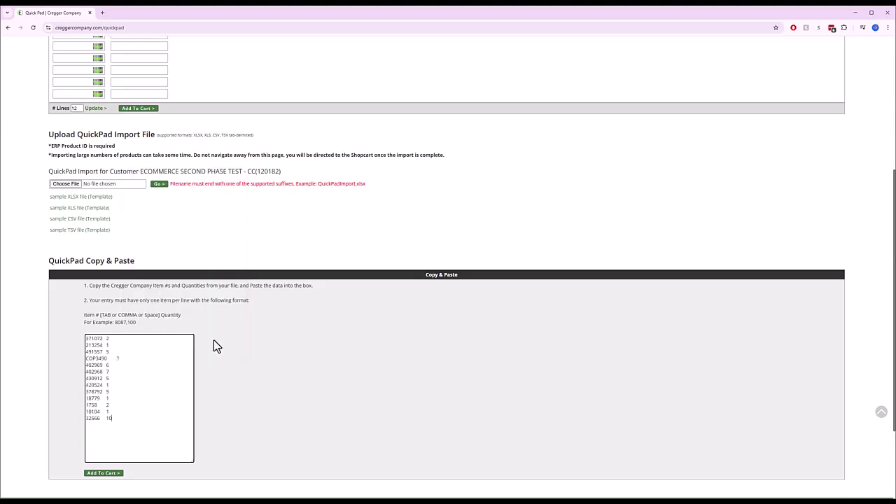
click(104, 474)
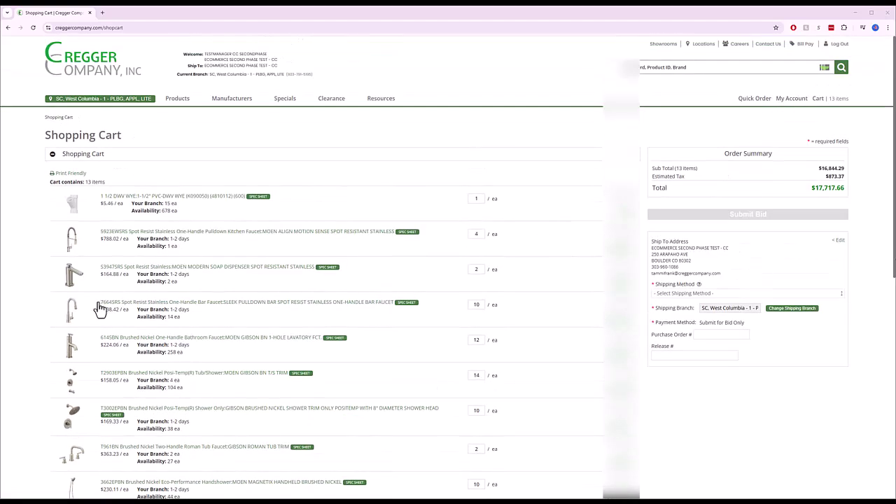
Clear the entire shopping cart.
scroll(90, 316, down, 5)
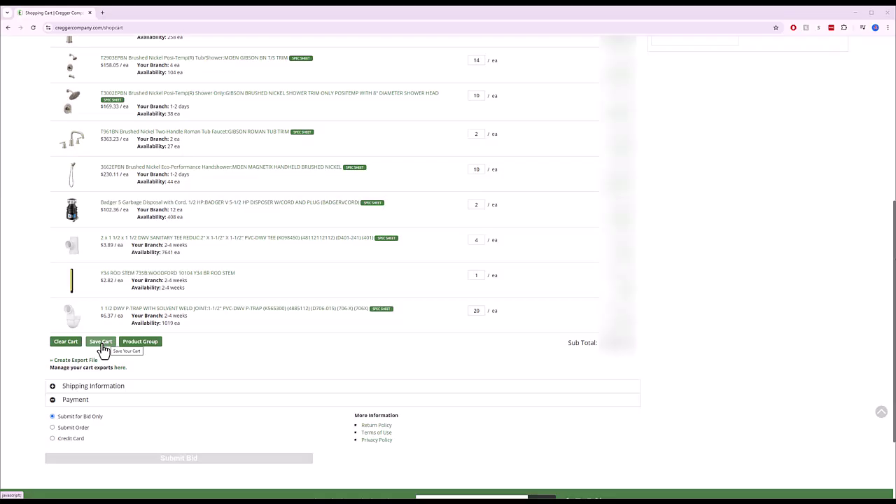
click(67, 342)
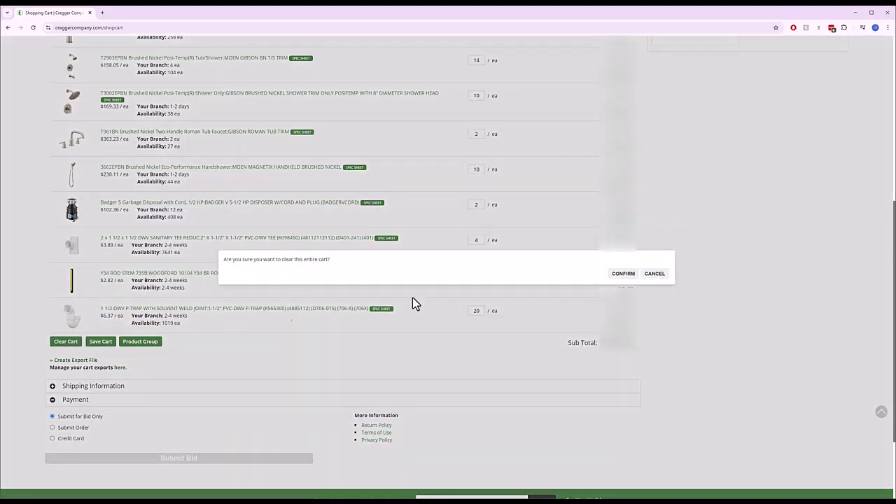
click(629, 275)
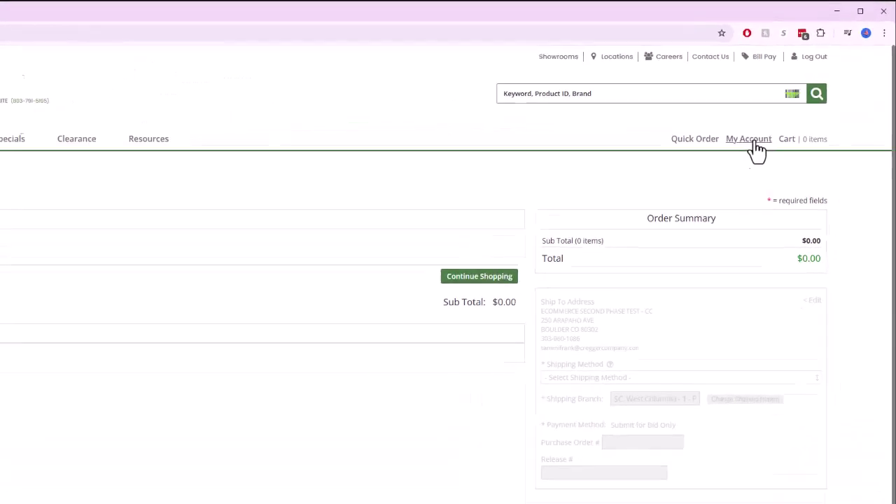
Open Import Purchase Order from the account page and get the sample Microsoft Excel order file.
click(725, 166)
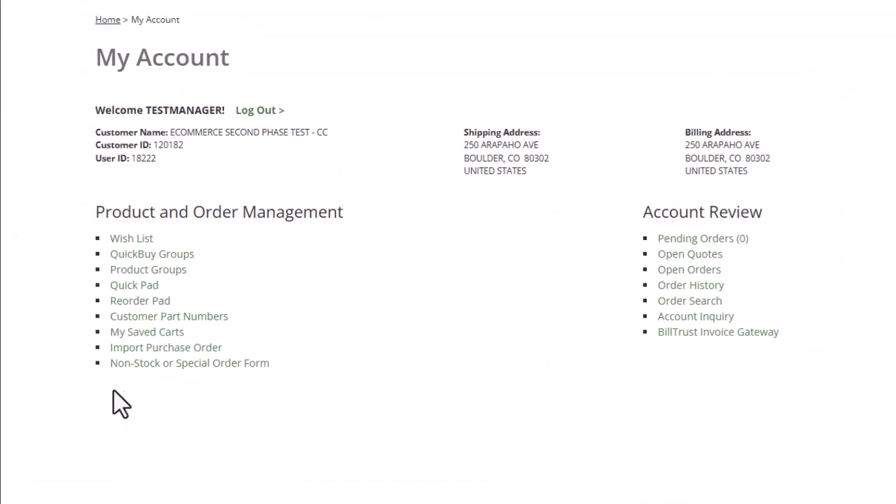
click(174, 350)
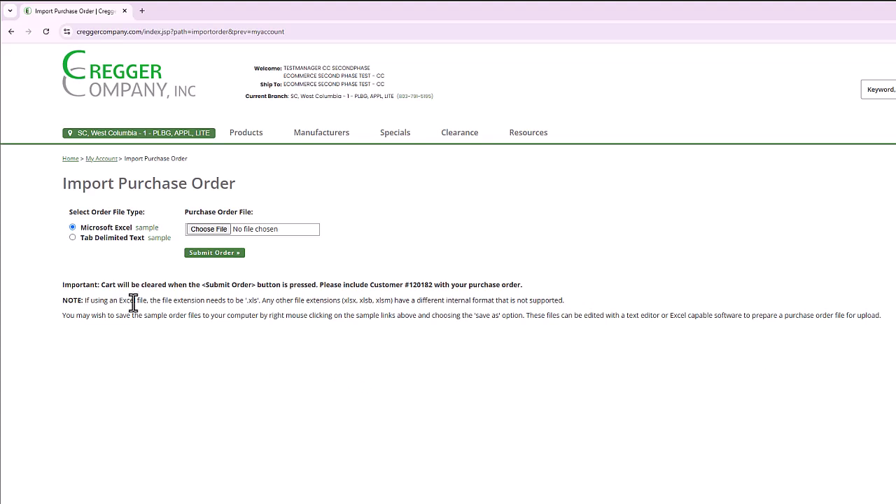
click(149, 229)
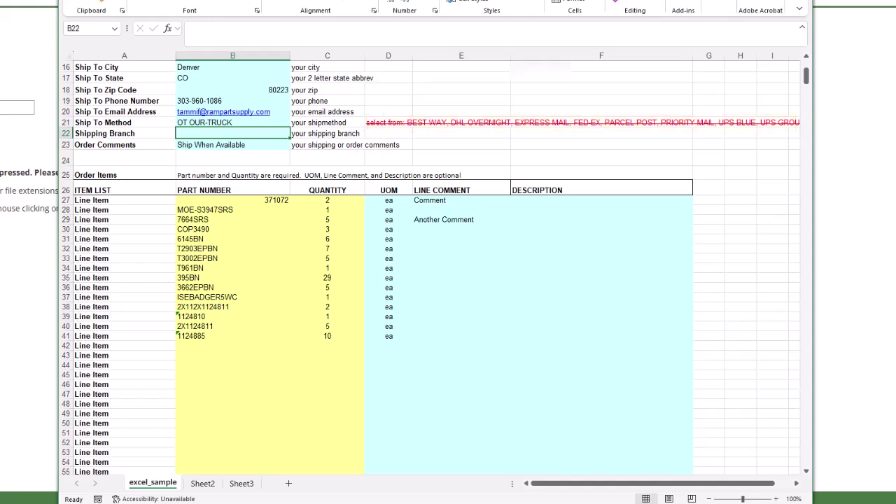
Paste "SC, West Columbia - 1 - PLBG, APPL, LITE" as the Shipping Branch in cell B22 of the purchase order template.
key(ctrl+v)
key(Return)
scroll(434, 266, up, 2)
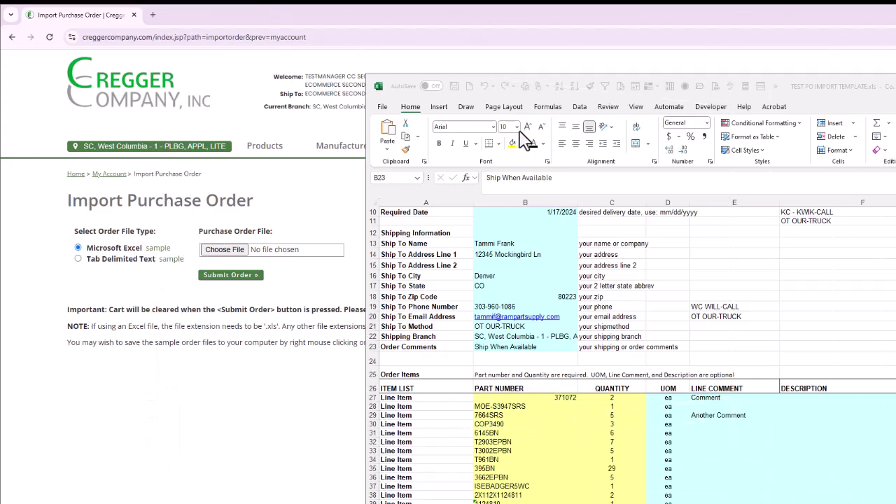
Save the purchase order workbook in Documents as TEST PO IMPORT TEMPLATE CC.xls in Excel 97-2003 format.
click(382, 110)
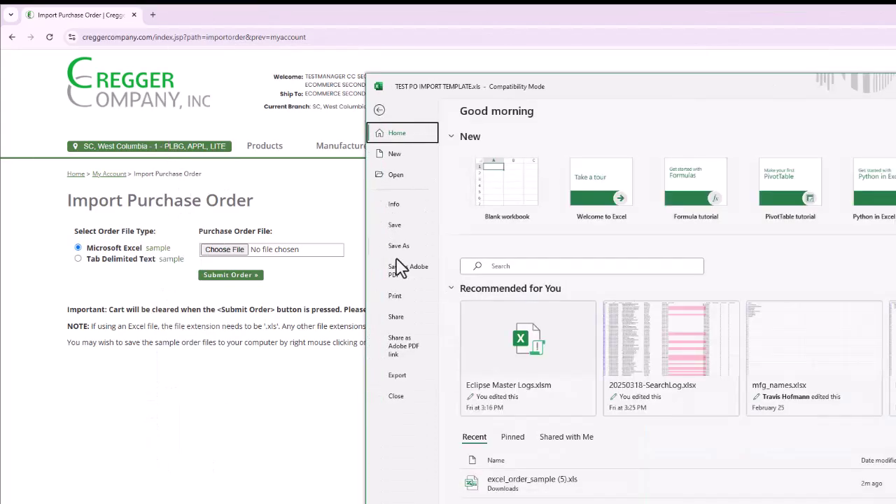
click(403, 247)
click(535, 474)
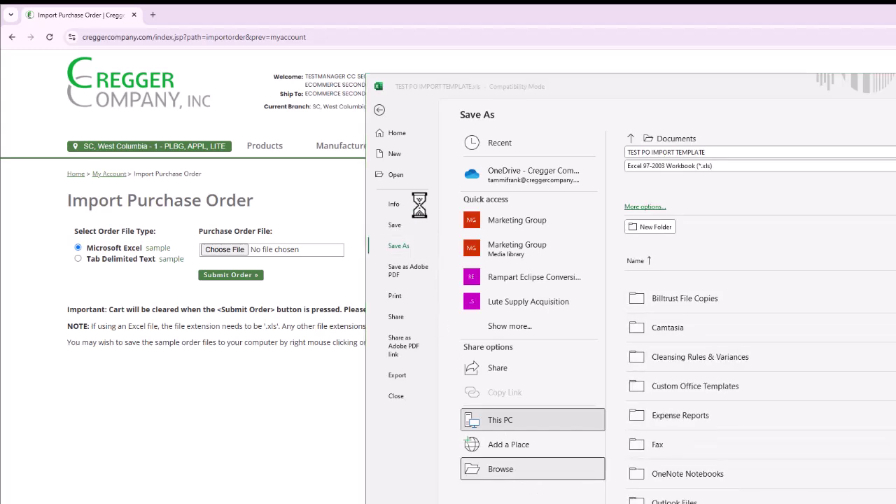
click(518, 343)
text(CC.xls)
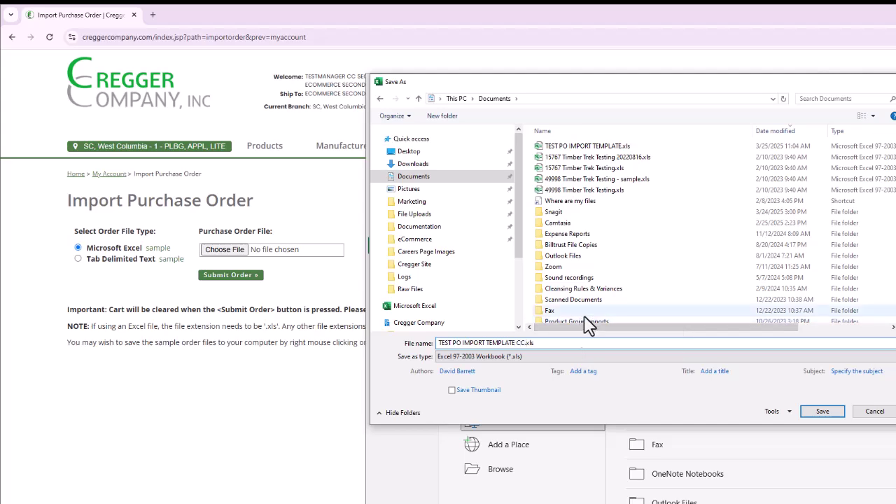
click(812, 414)
Choose TEST PO IMPORT TEMPLATE CC.xls as the purchase order file, submit the order and dismiss the warning.
click(217, 284)
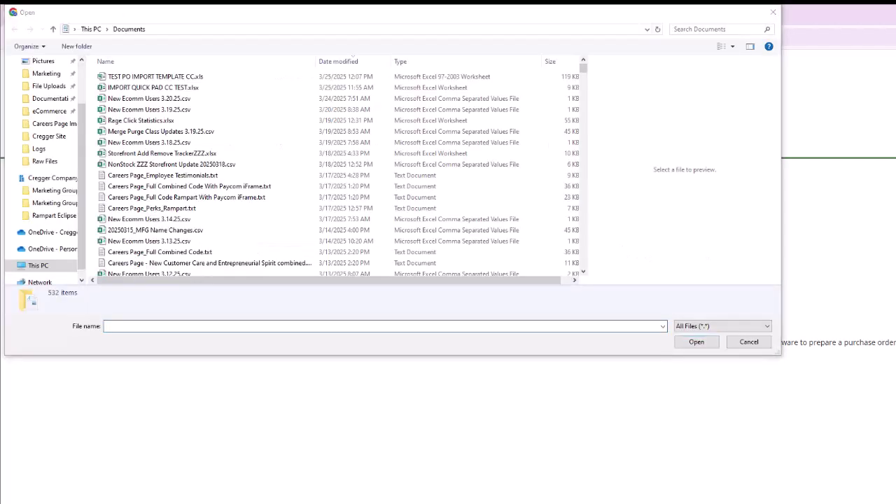
double_click(225, 79)
click(256, 277)
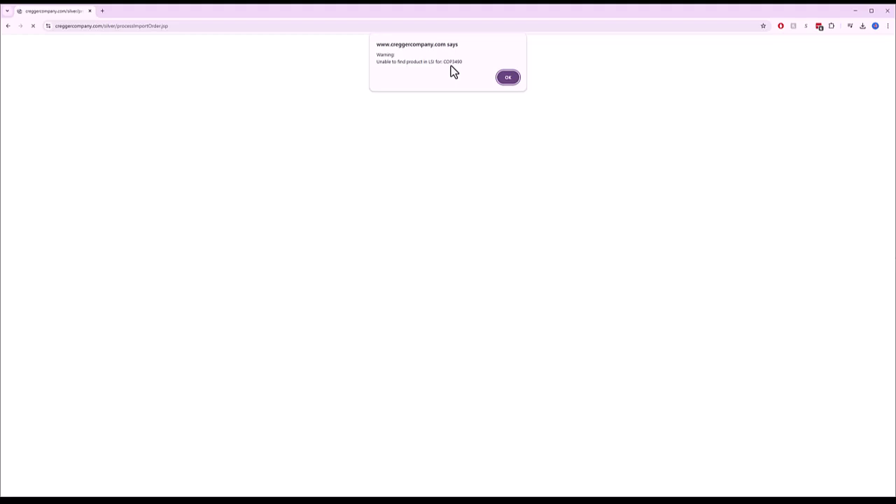
click(508, 78)
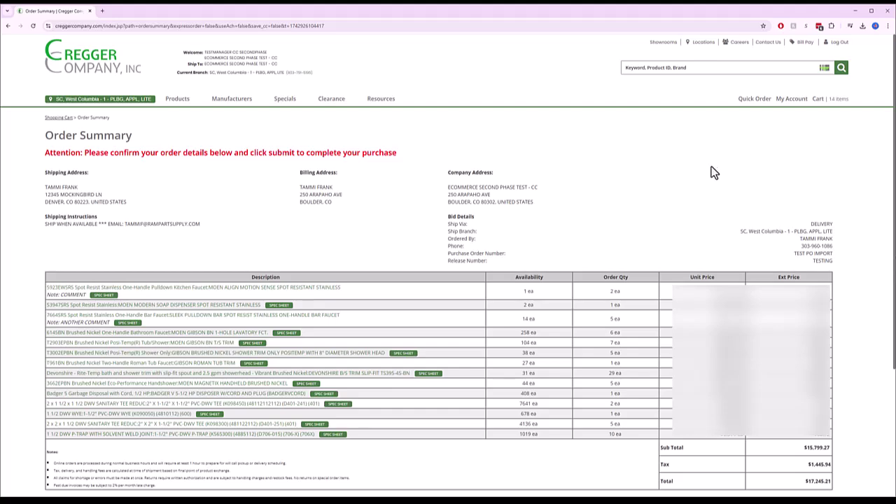
Review the order summary, return to the shopping cart to modify the bid and look through the imported items.
scroll(700, 178, down, 3)
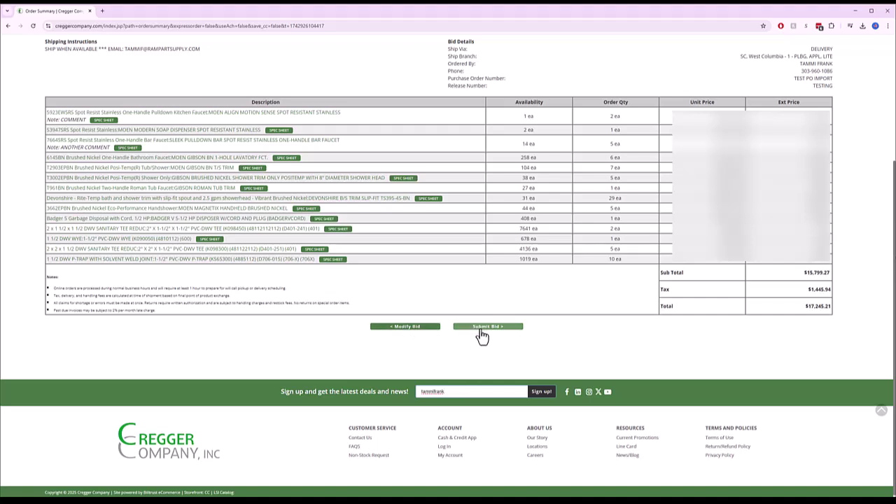
click(407, 329)
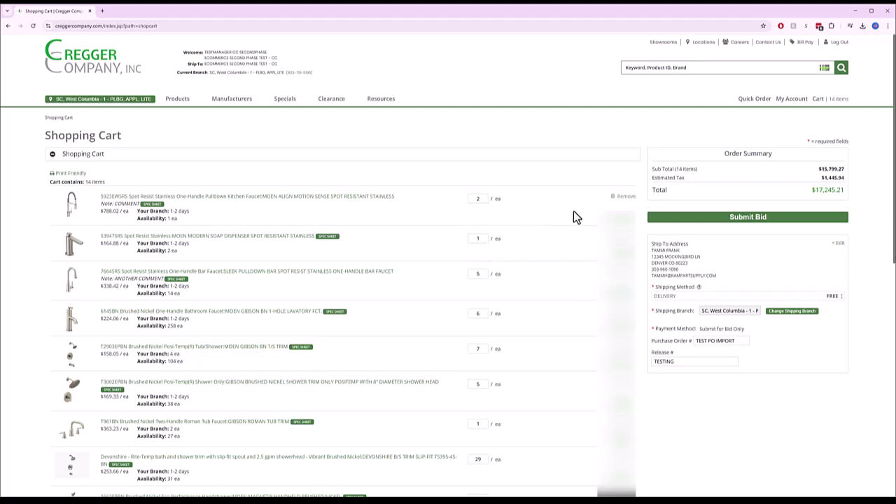
scroll(580, 209, down, 3)
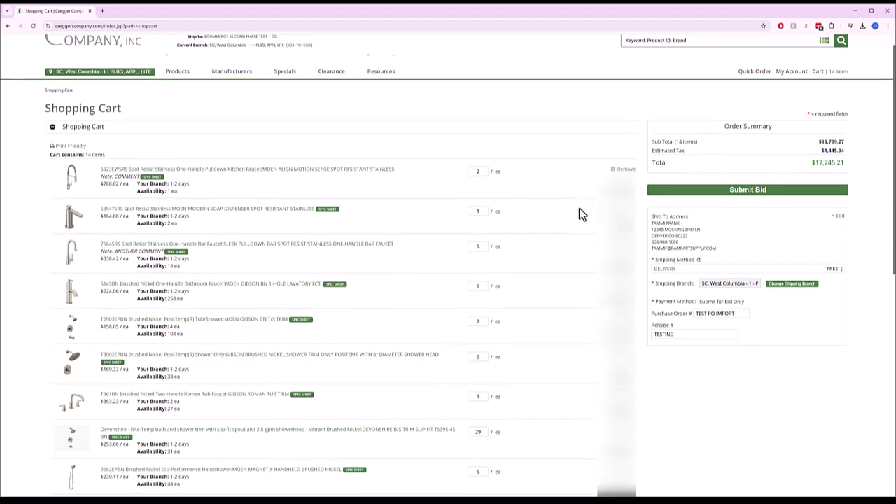
scroll(579, 208, down, 1)
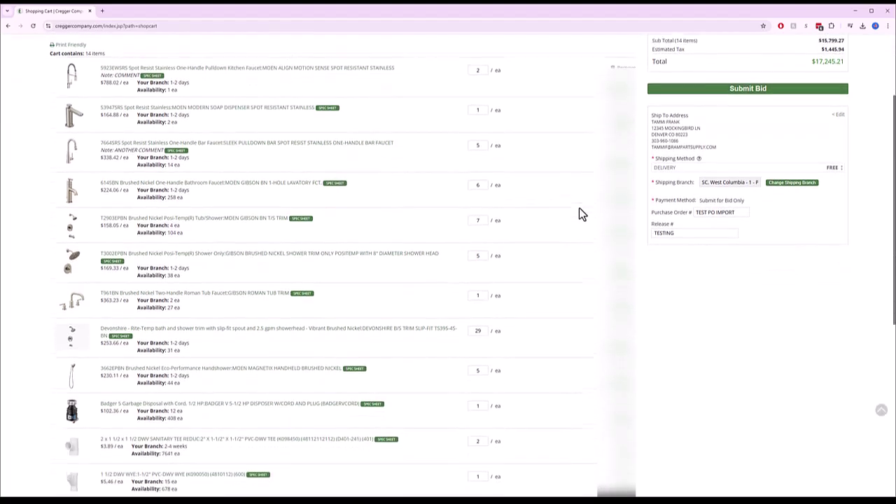